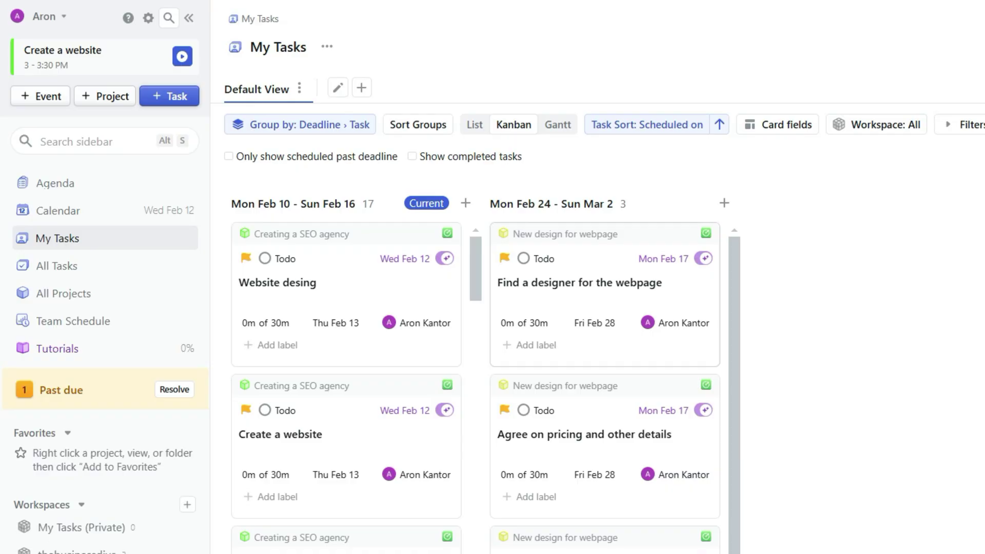
- Scroll down the Feb 2025 week calendar to review focus time, lunches and scheduled tasks
{"action": "scroll", "coordinate": [359, 385], "scroll_direction": "down", "scroll_amount": 5}
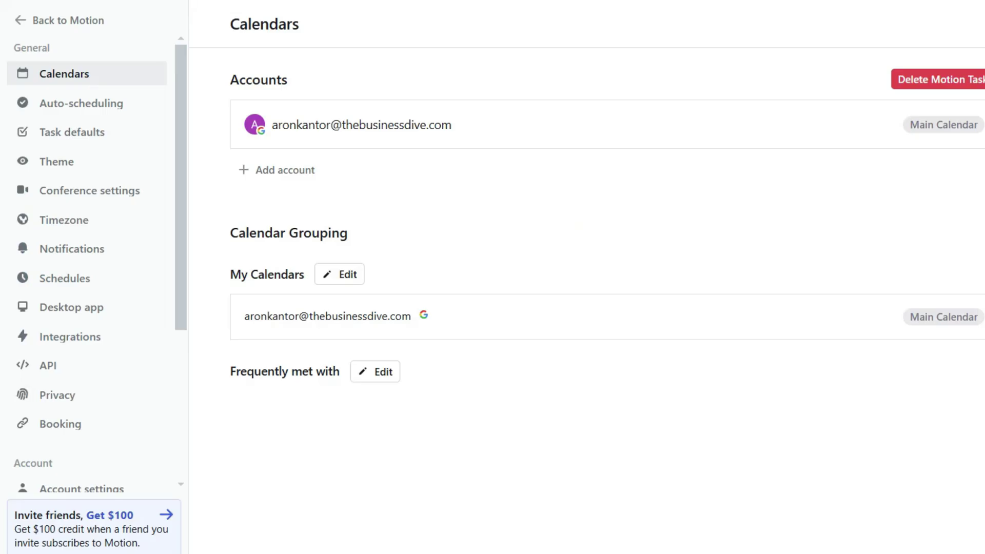
- View the options for adding another calendar account, and confirm fixing Article reviews at Friday 8 AM
{"action": "left_click", "coordinate": [276, 169]}
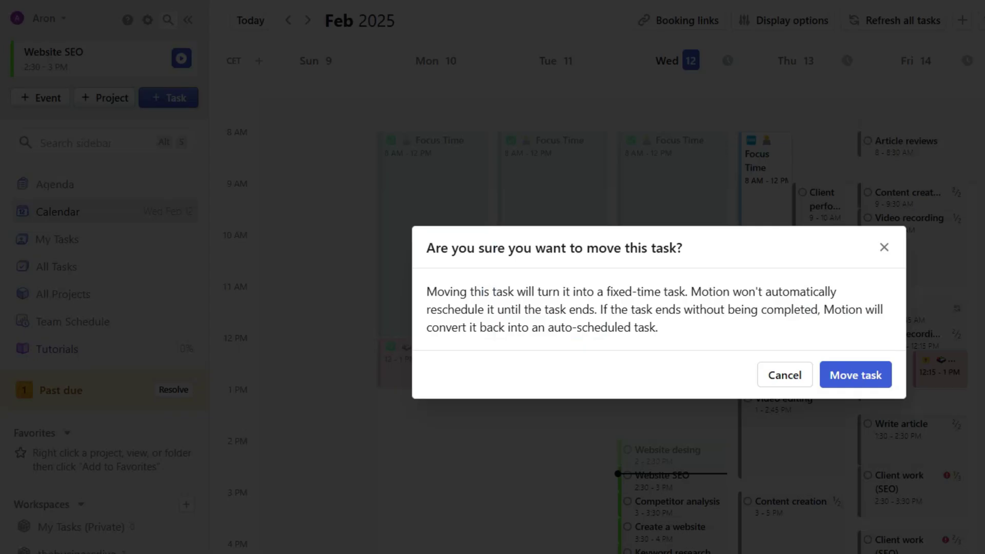
{"action": "key", "text": "Return"}
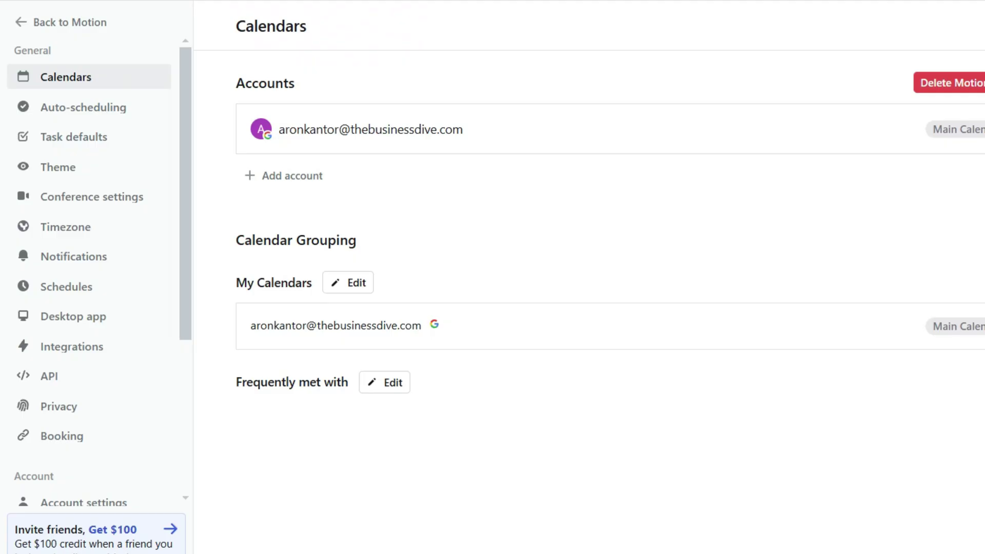
- Edit the Work hours schedule to end Tuesday around 4pm and Wednesday at 6:30pm
{"action": "left_click", "coordinate": [75, 288]}
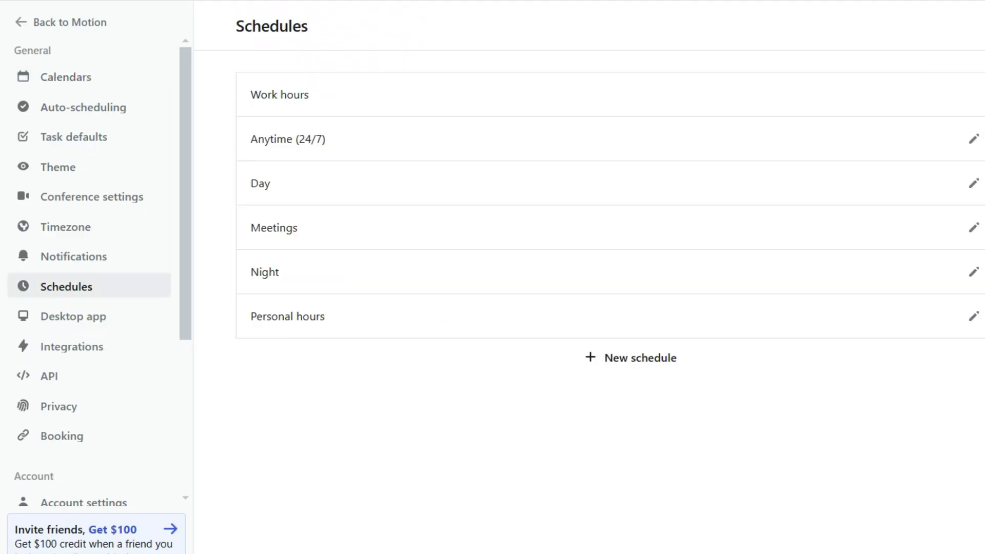
{"action": "left_click", "coordinate": [280, 94]}
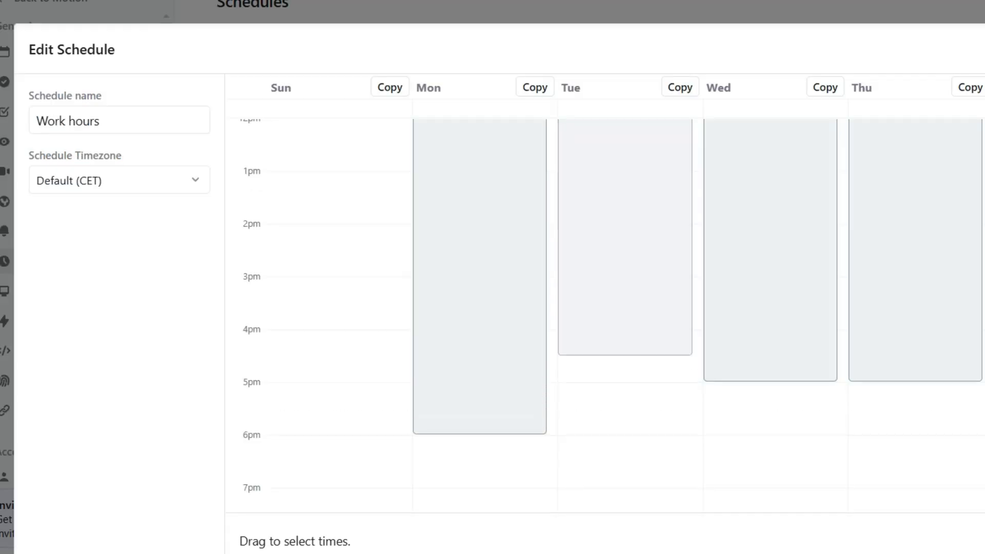
{"action": "left_click_drag", "start_coordinate": [624, 354], "coordinate": [625, 328]}
{"action": "left_click_drag", "start_coordinate": [770, 381], "coordinate": [770, 461]}
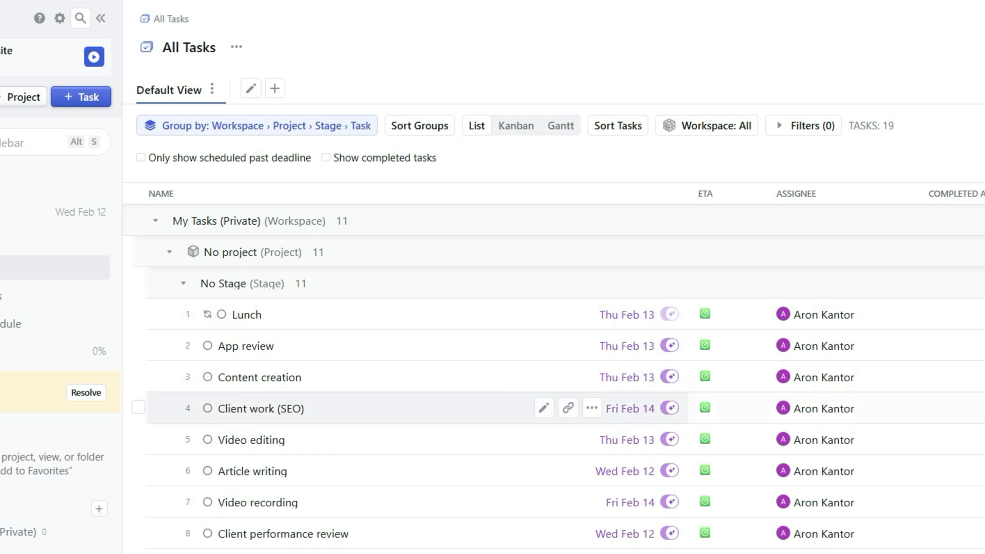
- Set the Client work (SEO) task's priority to High
{"action": "scroll", "coordinate": [513, 415], "scroll_direction": "down", "scroll_amount": 3}
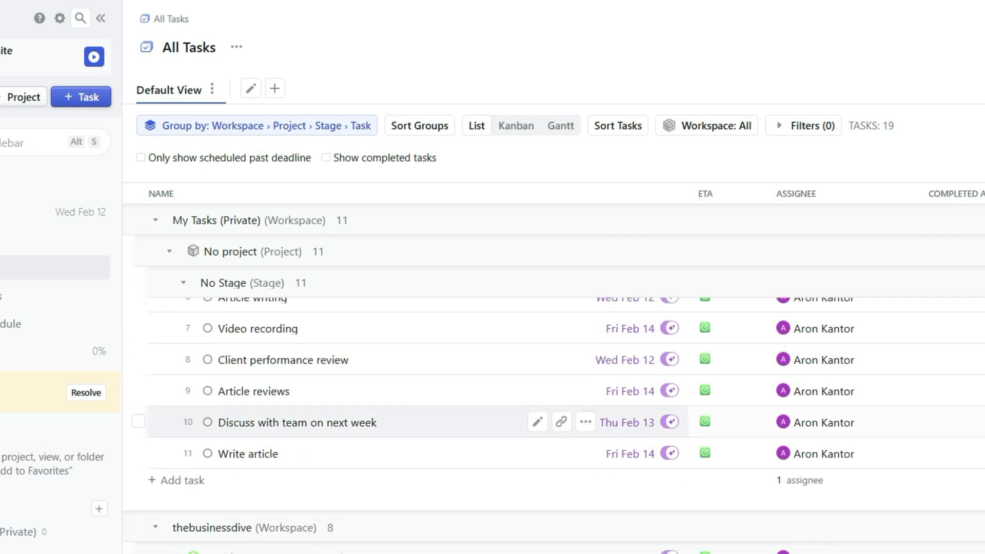
{"action": "scroll", "coordinate": [513, 411], "scroll_direction": "up", "scroll_amount": 3}
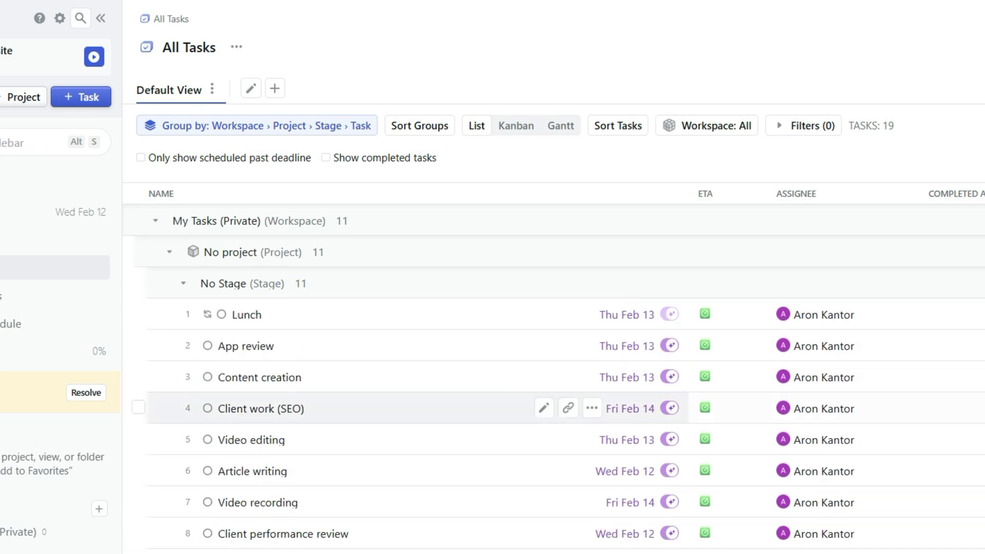
{"action": "left_click", "coordinate": [260, 408]}
{"action": "left_click", "coordinate": [827, 176]}
{"action": "left_click", "coordinate": [807, 230]}
{"action": "key", "text": "Up"}
{"action": "key", "text": "Return"}
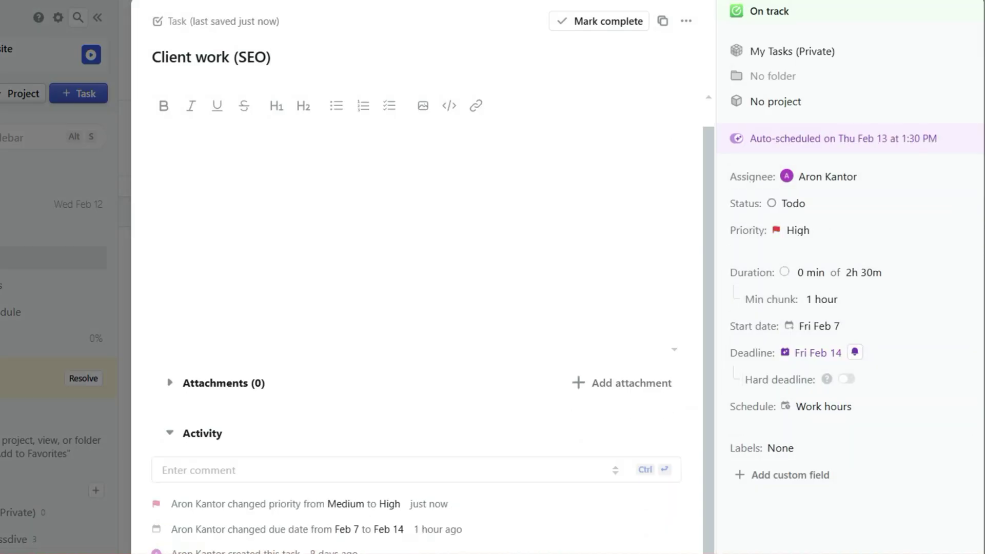
{"action": "key", "text": "Escape"}
- View My Tasks as a list, Gantt timeline and Kanban board, then start a new task
{"action": "left_click", "coordinate": [51, 231]}
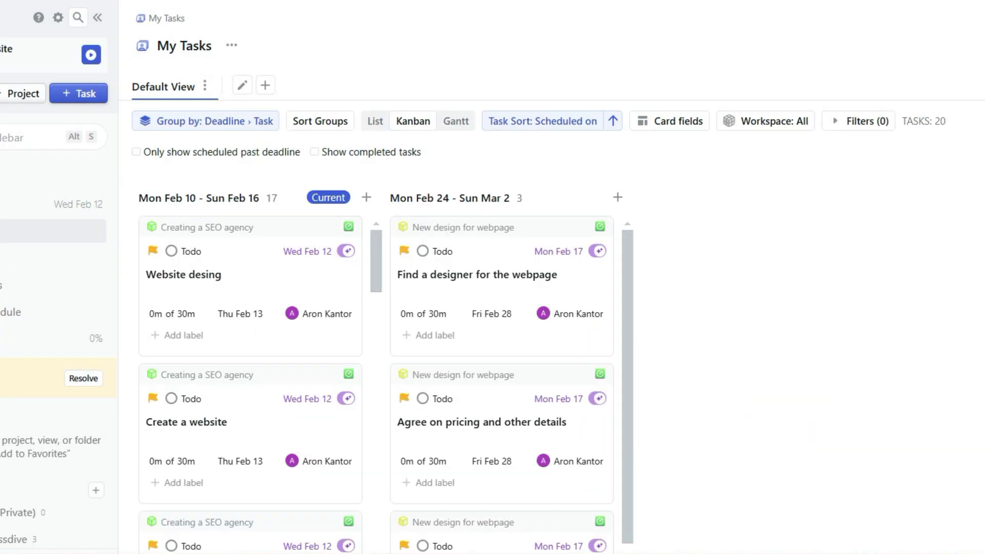
{"action": "scroll", "coordinate": [502, 359], "scroll_direction": "down", "scroll_amount": 1}
{"action": "scroll", "coordinate": [250, 359], "scroll_direction": "down", "scroll_amount": 10}
{"action": "left_click", "coordinate": [375, 121]}
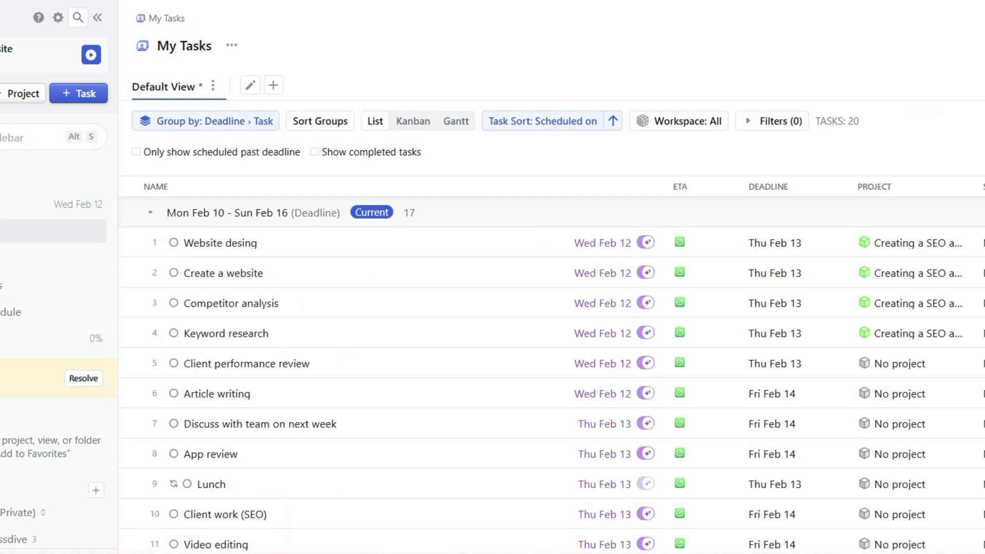
{"action": "left_click", "coordinate": [456, 121]}
{"action": "left_click", "coordinate": [425, 121]}
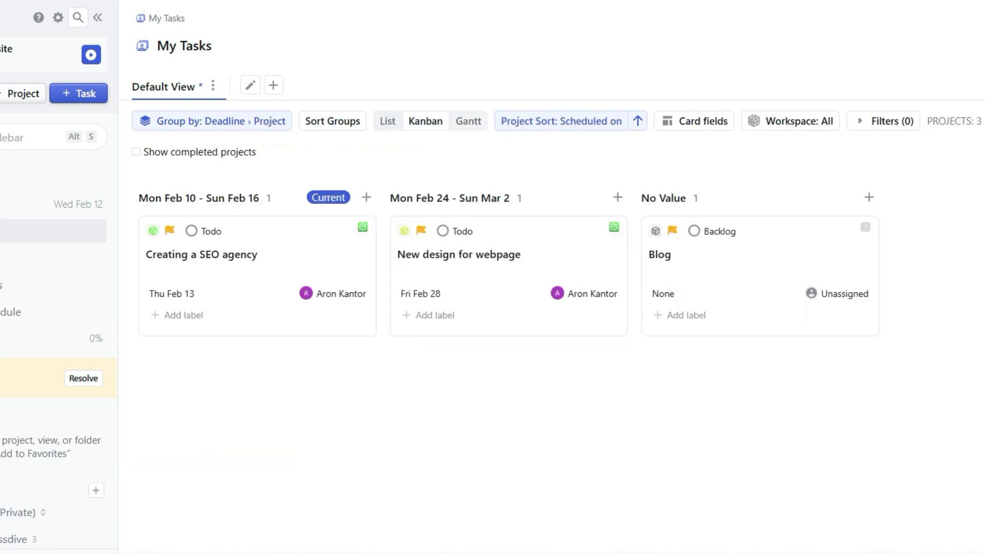
{"action": "left_click", "coordinate": [79, 93]}
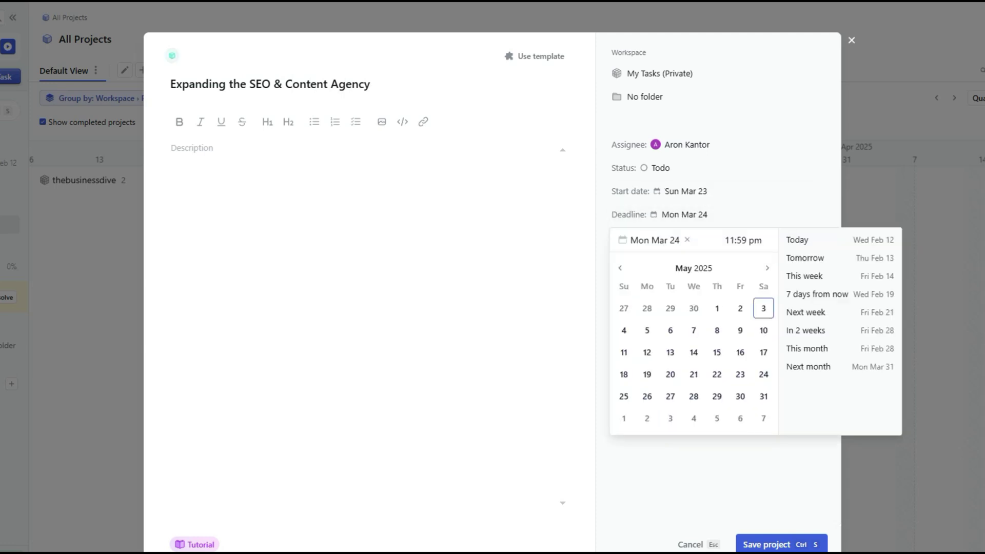
- Add tasks 'content creators and a seo specialist on board', 'Change website design', 'Have plus 10 clients for the second half of 2025'
{"action": "type", "text": "content creat"}
{"action": "type", "text": "ors and a seo specialist on board"}
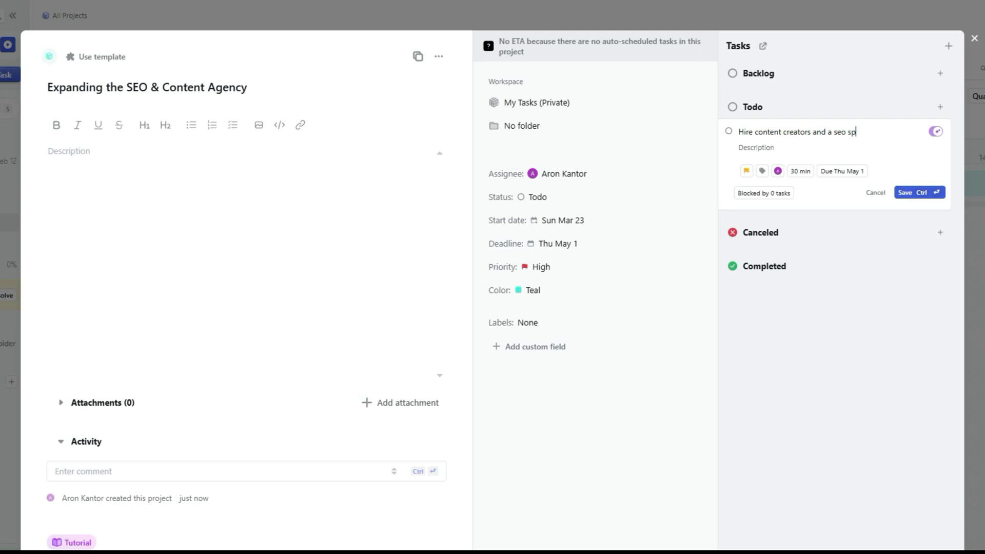
{"action": "key", "text": "ctrl+Return"}
{"action": "type", "text": "Change website design"}
{"action": "key", "text": "ctrl+Return"}
{"action": "type", "text": "Have plus 10 clients for the second half of 2025"}
{"action": "left_click", "coordinate": [800, 171]}
{"action": "key", "text": "ctrl+Return"}
{"action": "key", "text": "Escape"}
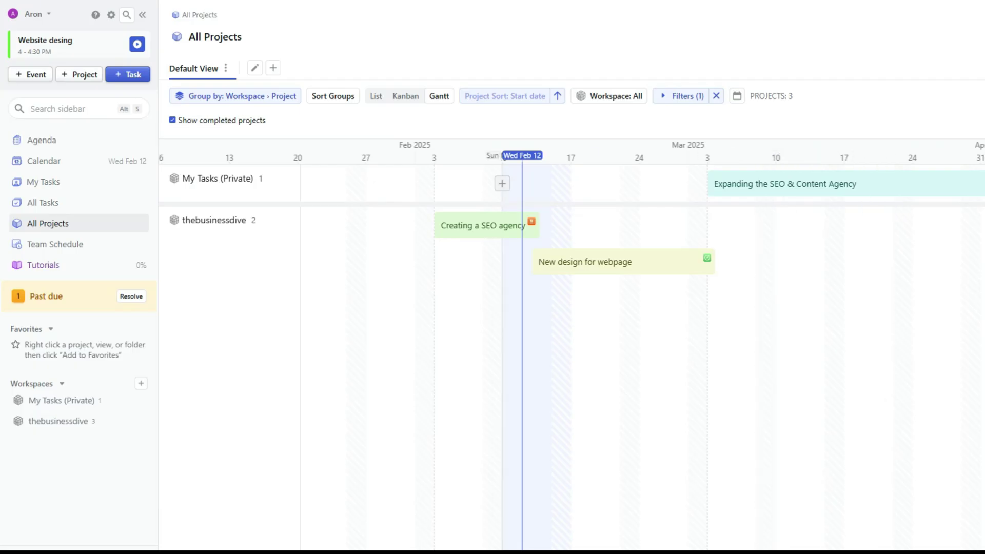
- Check the project in Kanban and list views, then add an SEO tools task to it
{"action": "left_click", "coordinate": [406, 96]}
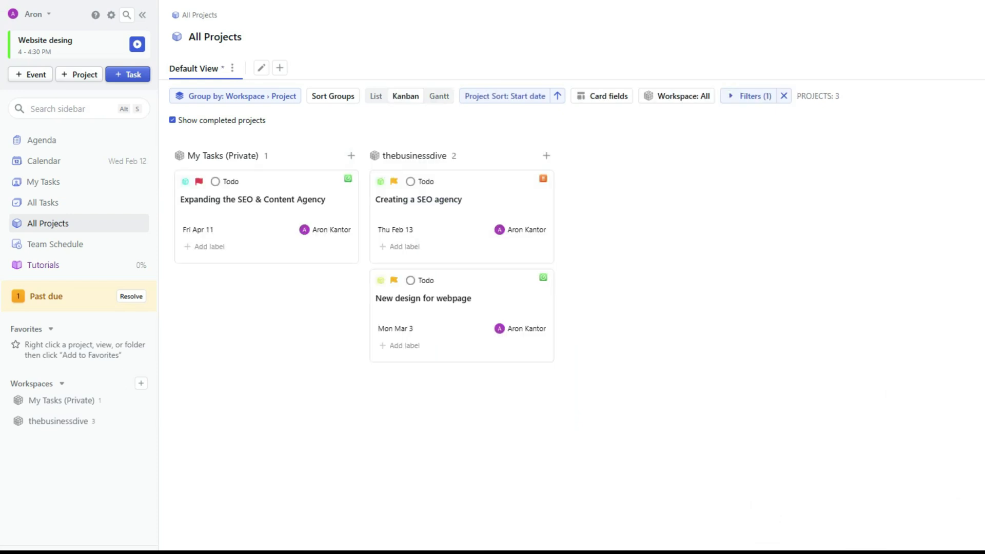
{"action": "left_click", "coordinate": [267, 215]}
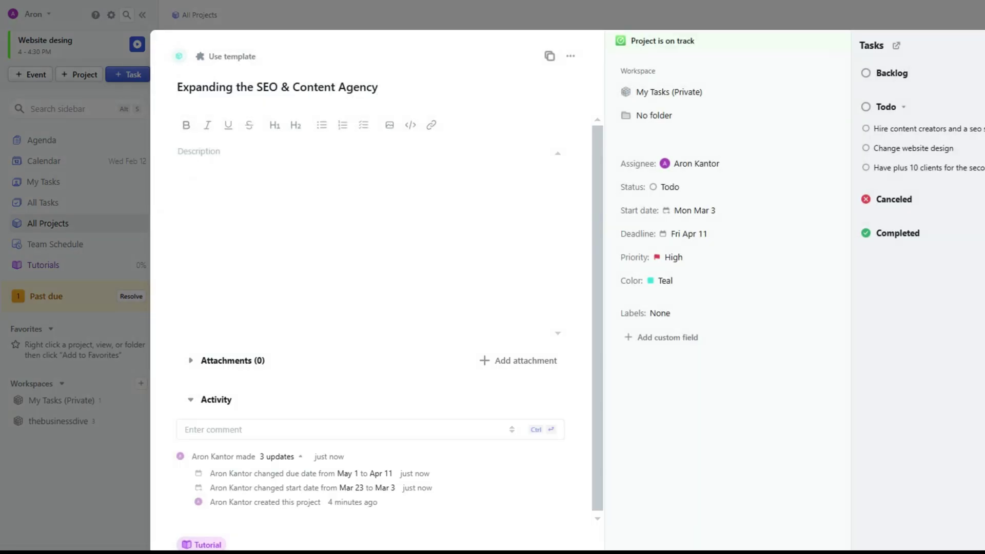
{"action": "key", "text": "Escape"}
{"action": "left_click", "coordinate": [376, 96]}
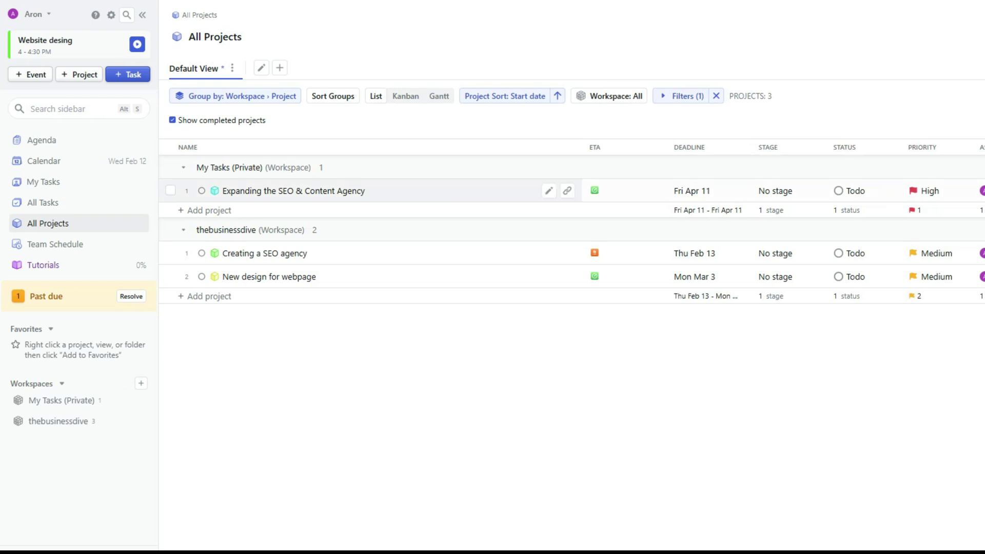
{"action": "left_click", "coordinate": [294, 191]}
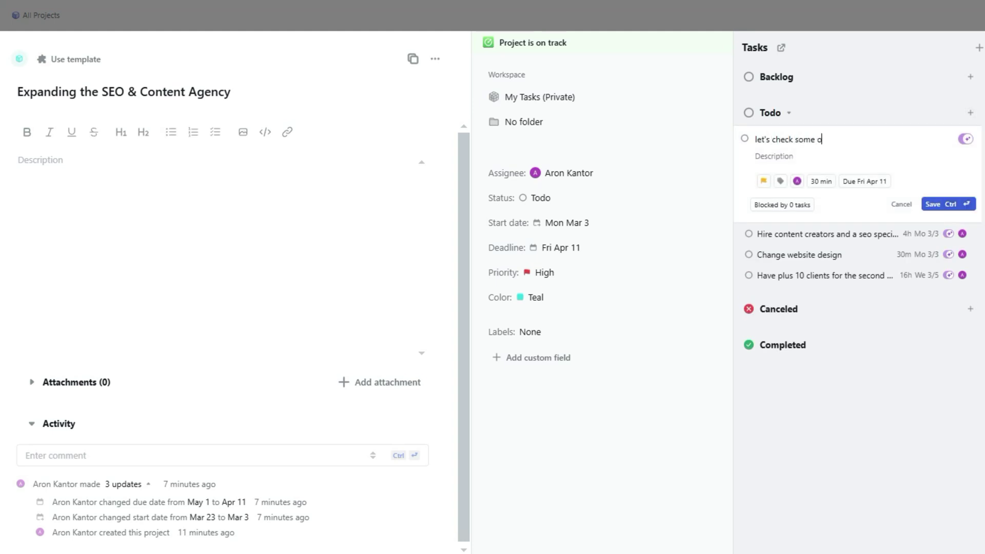
{"action": "key", "text": "ctrl+Return"}
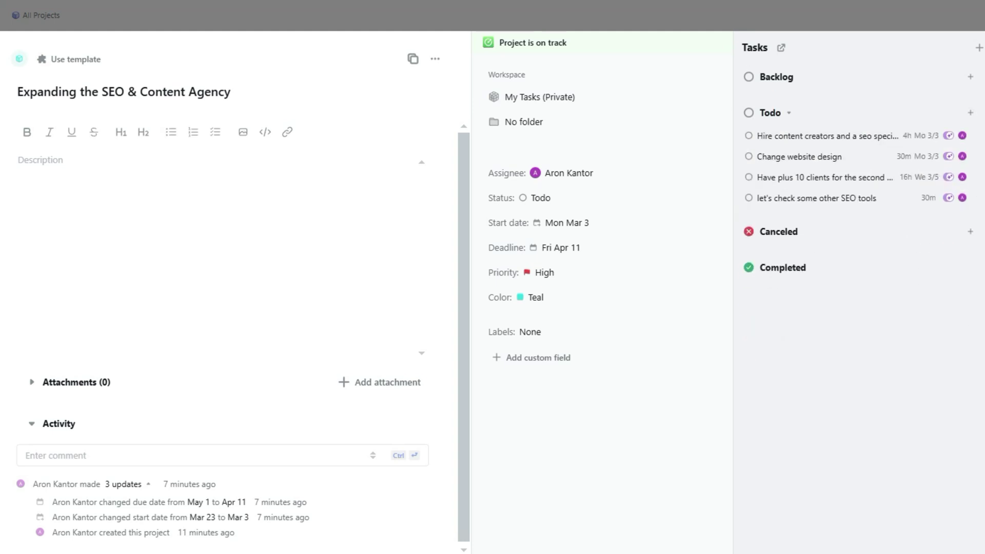
{"action": "key", "text": "Escape"}
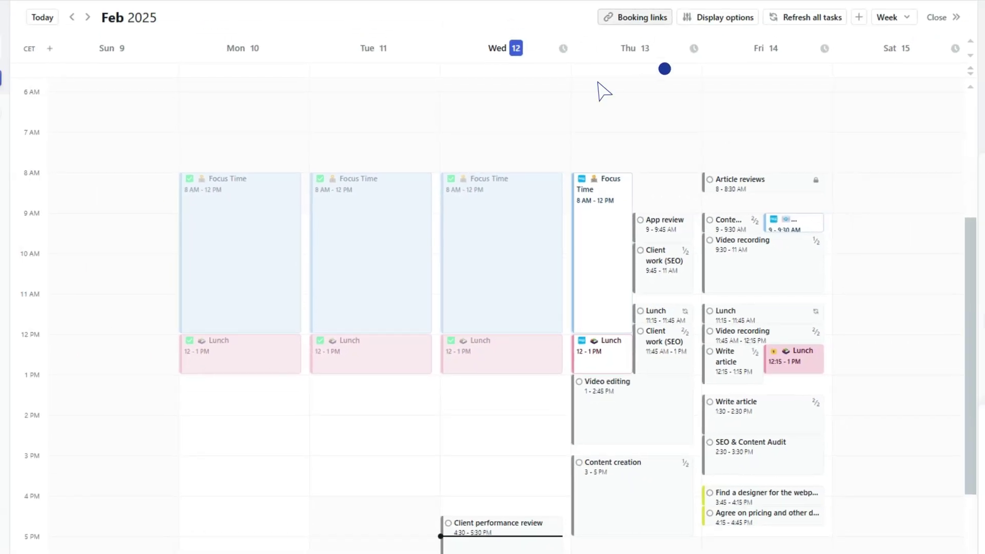
- Create a new booking link from the calendar's Booking links menu
{"action": "left_click", "coordinate": [656, 21]}
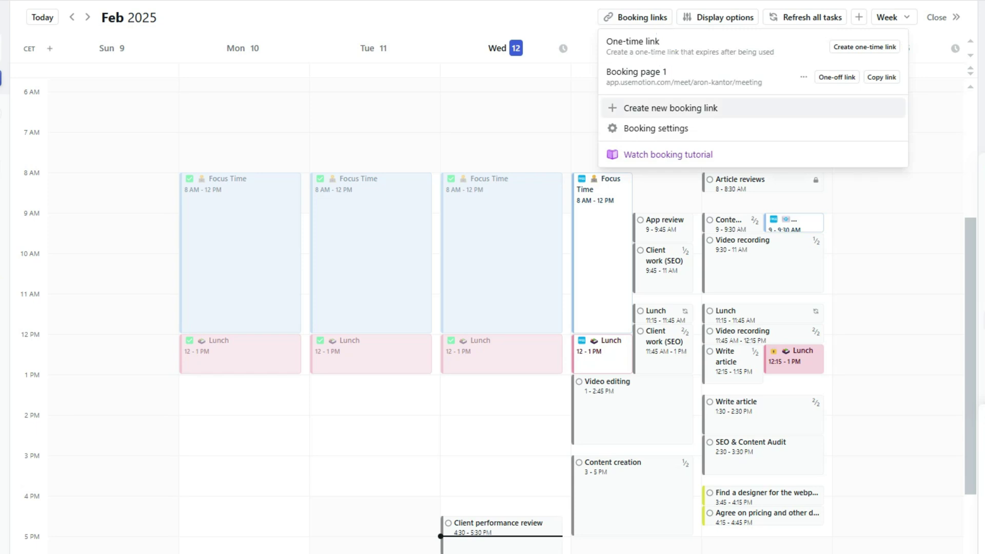
{"action": "left_click", "coordinate": [670, 108]}
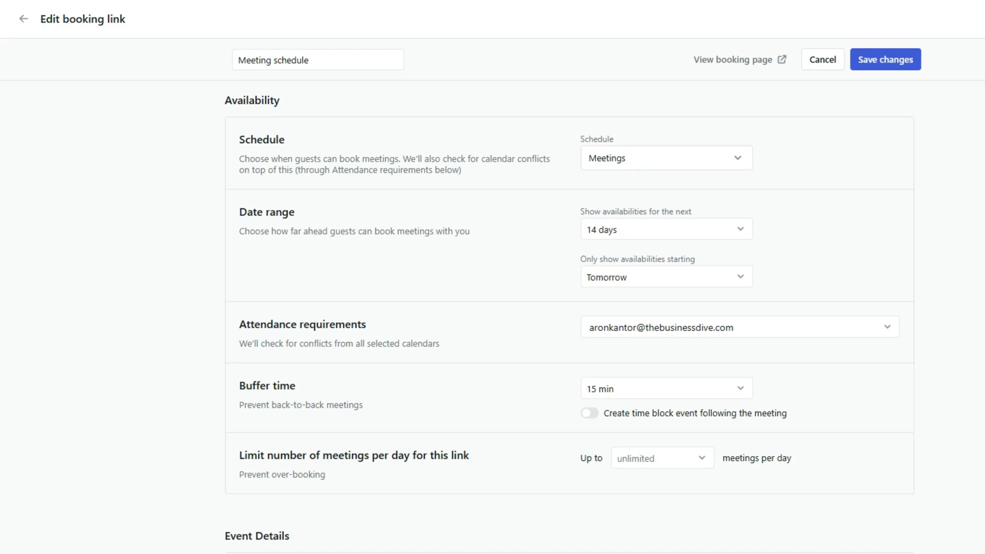
{"action": "scroll", "coordinate": [570, 323], "scroll_direction": "down", "scroll_amount": 2}
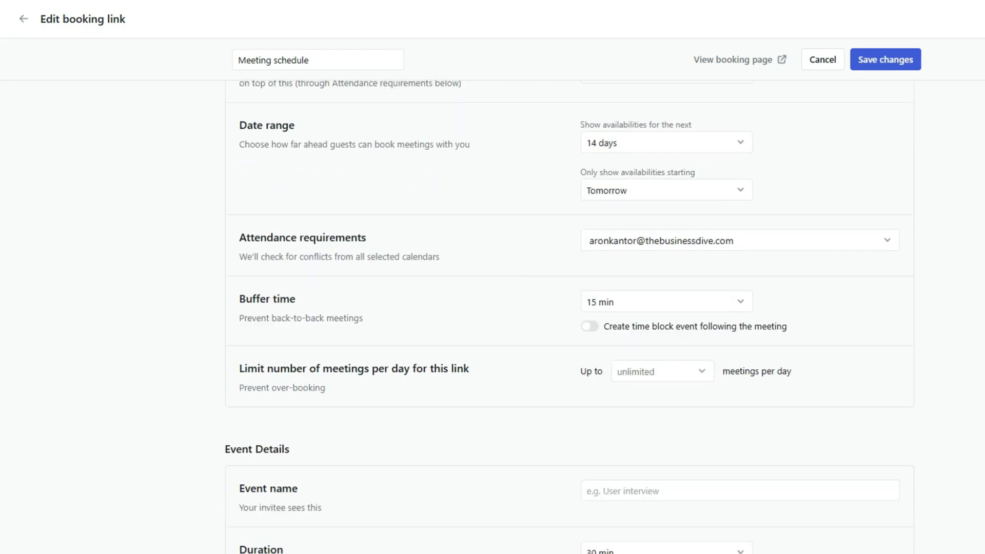
{"action": "scroll", "coordinate": [570, 317], "scroll_direction": "down", "scroll_amount": 2}
{"action": "scroll", "coordinate": [570, 316], "scroll_direction": "down", "scroll_amount": 4}
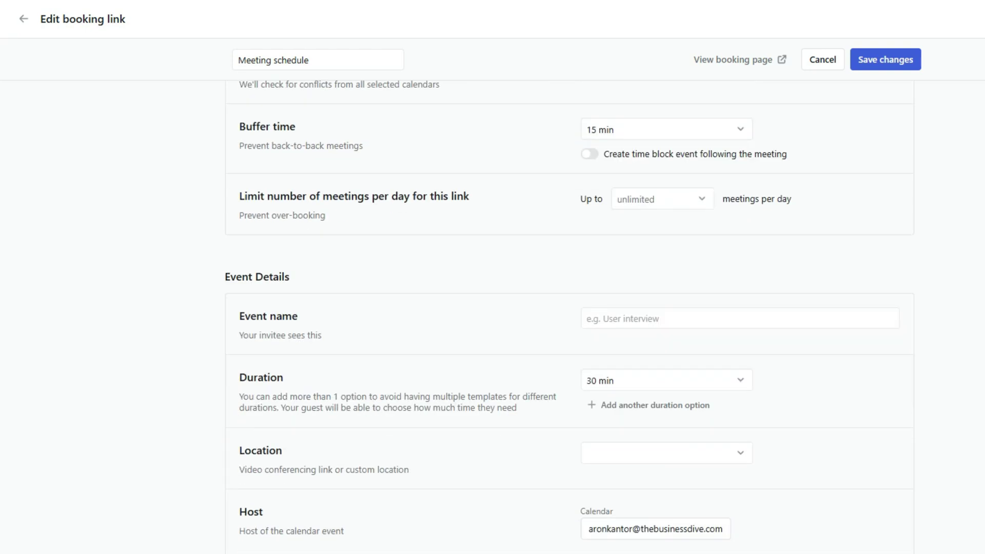
{"action": "scroll", "coordinate": [569, 312], "scroll_direction": "down", "scroll_amount": 4}
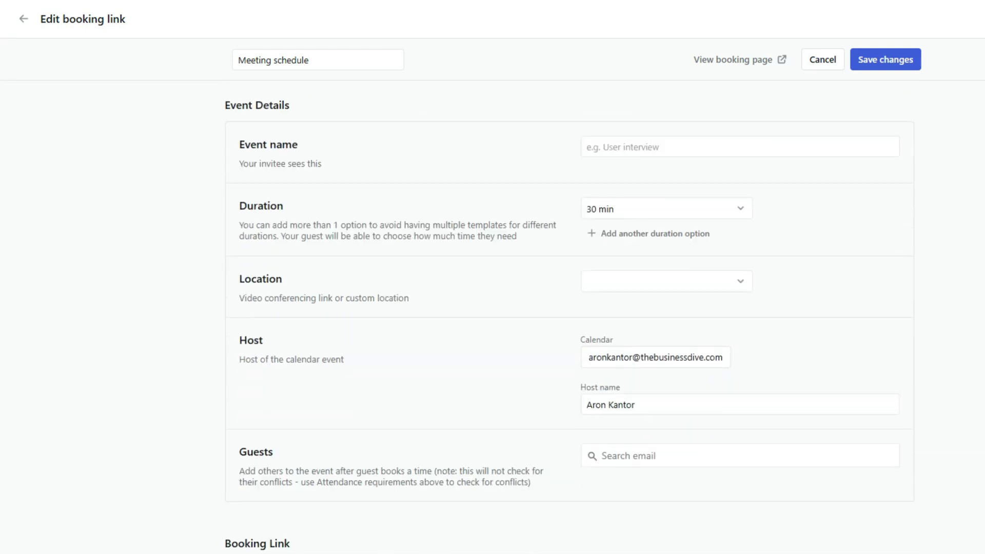
{"action": "scroll", "coordinate": [569, 315], "scroll_direction": "down", "scroll_amount": 2}
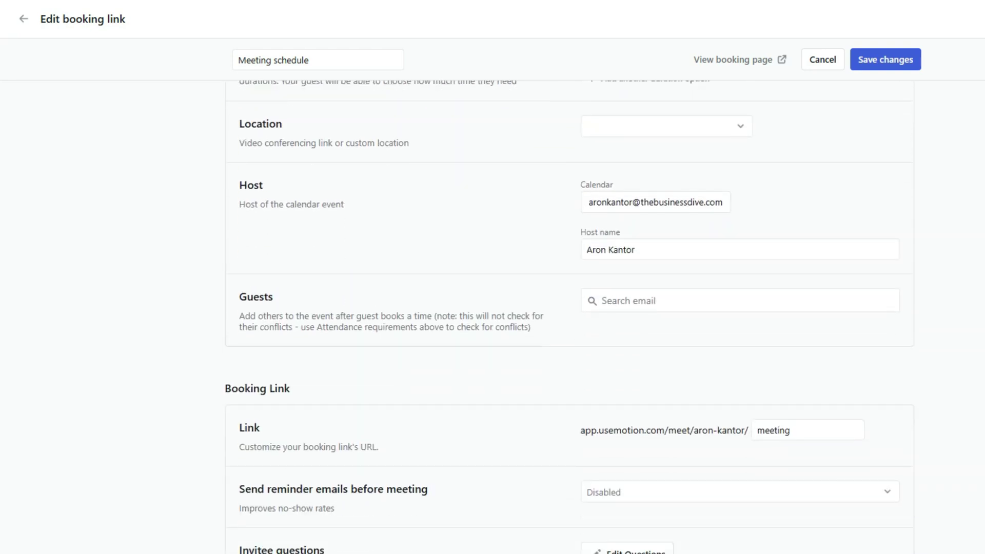